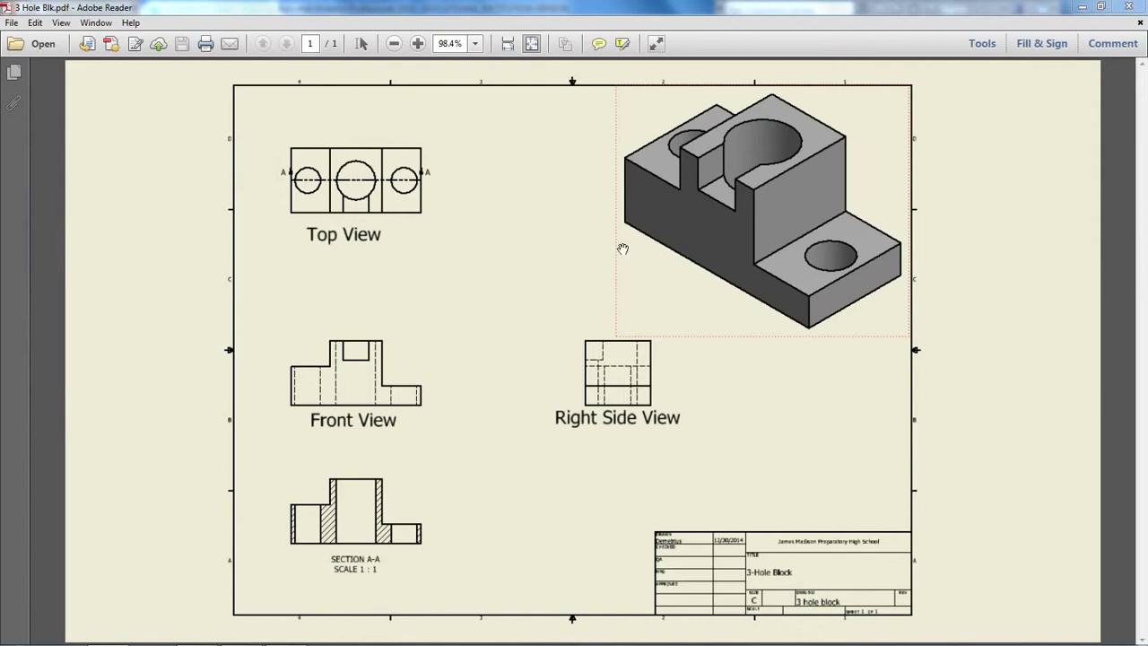
- Create a new part from the Metric Standard (mm).ipt template
key(alt+Tab)
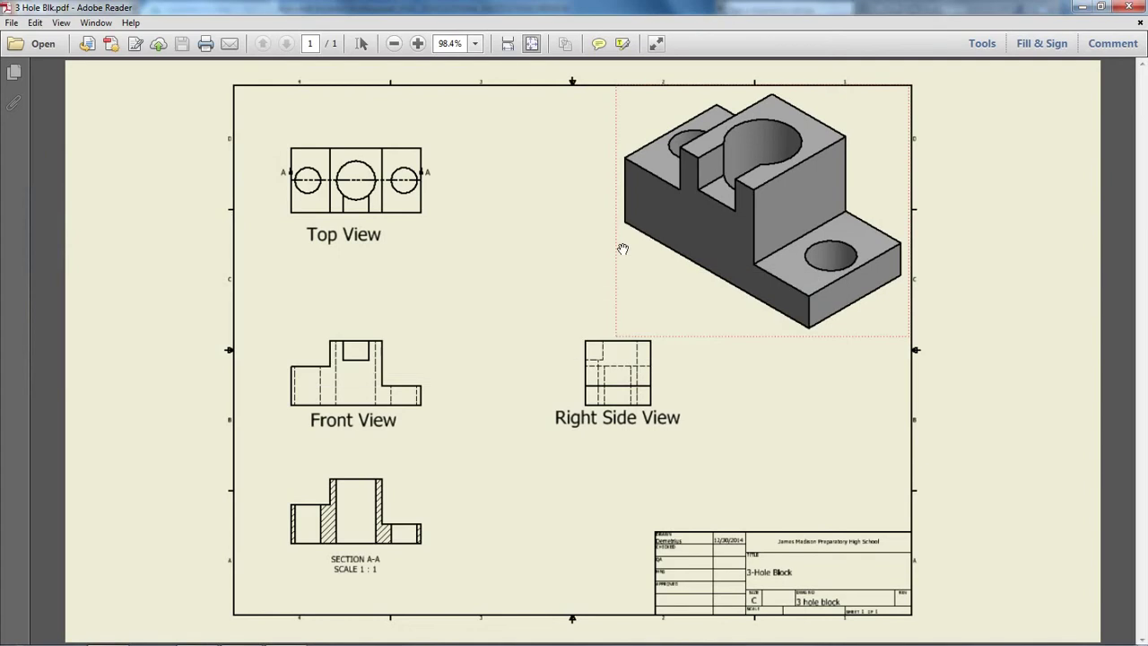
key(alt+Tab)
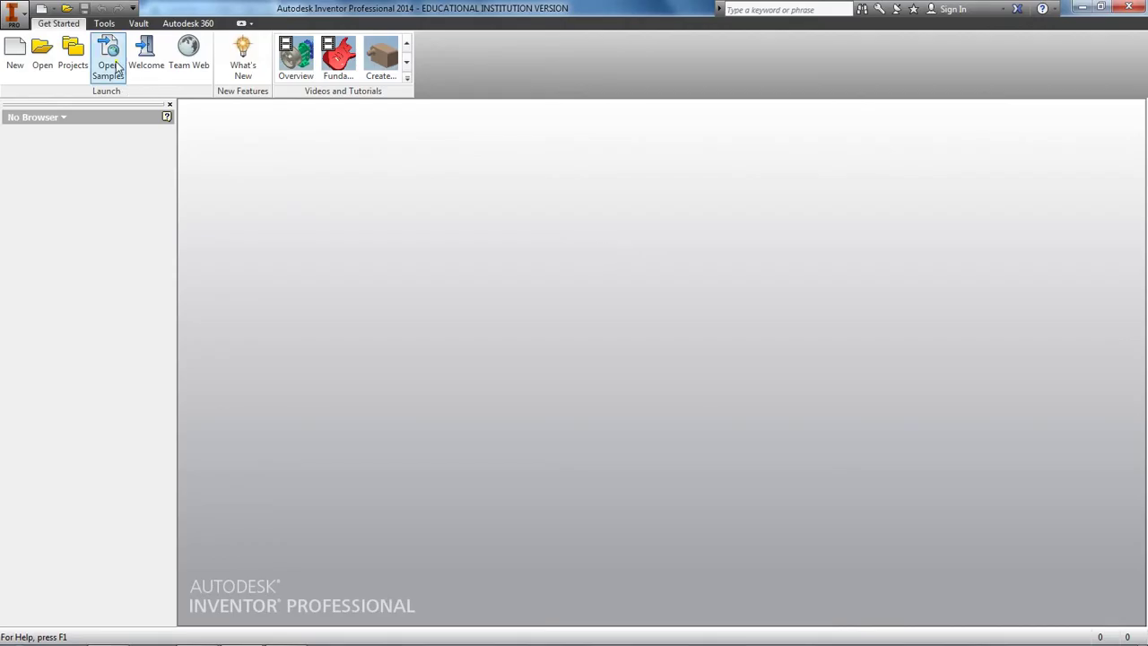
click(16, 54)
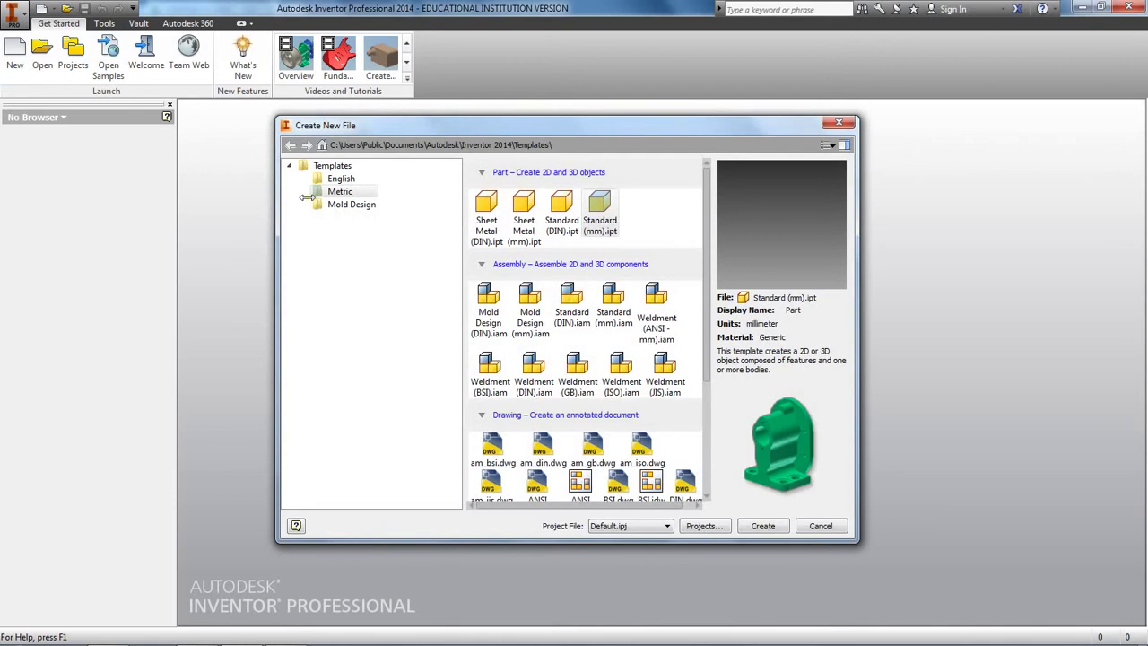
click(339, 192)
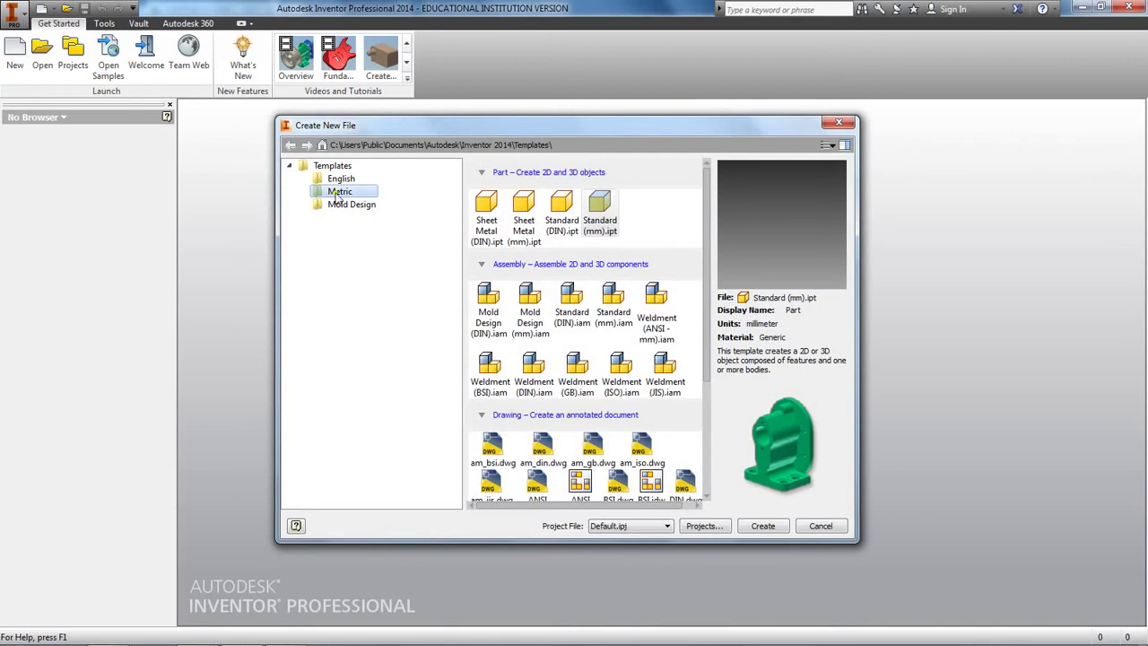
click(599, 213)
click(764, 526)
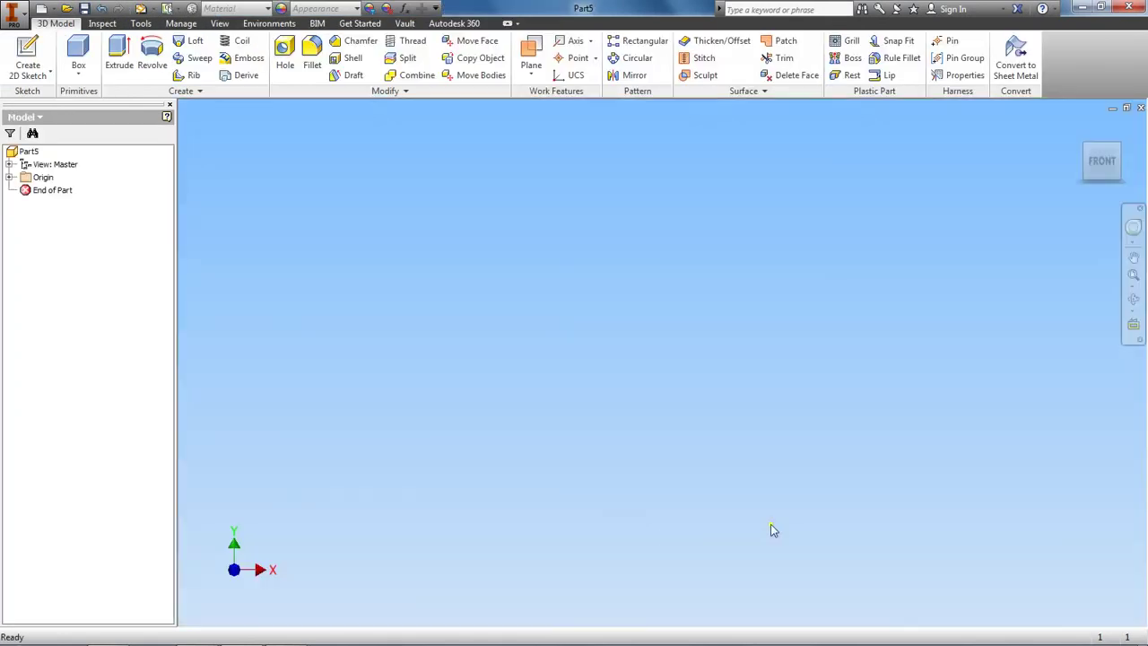
- Start a 2D sketch on the origin XY Plane
click(28, 63)
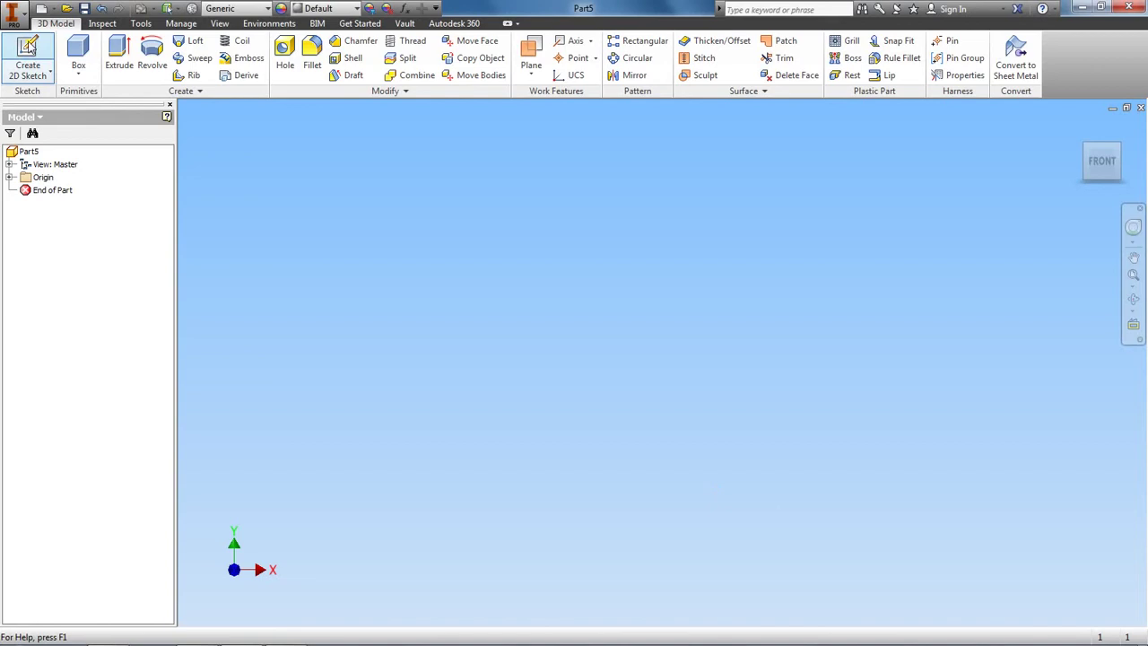
click(9, 176)
click(50, 218)
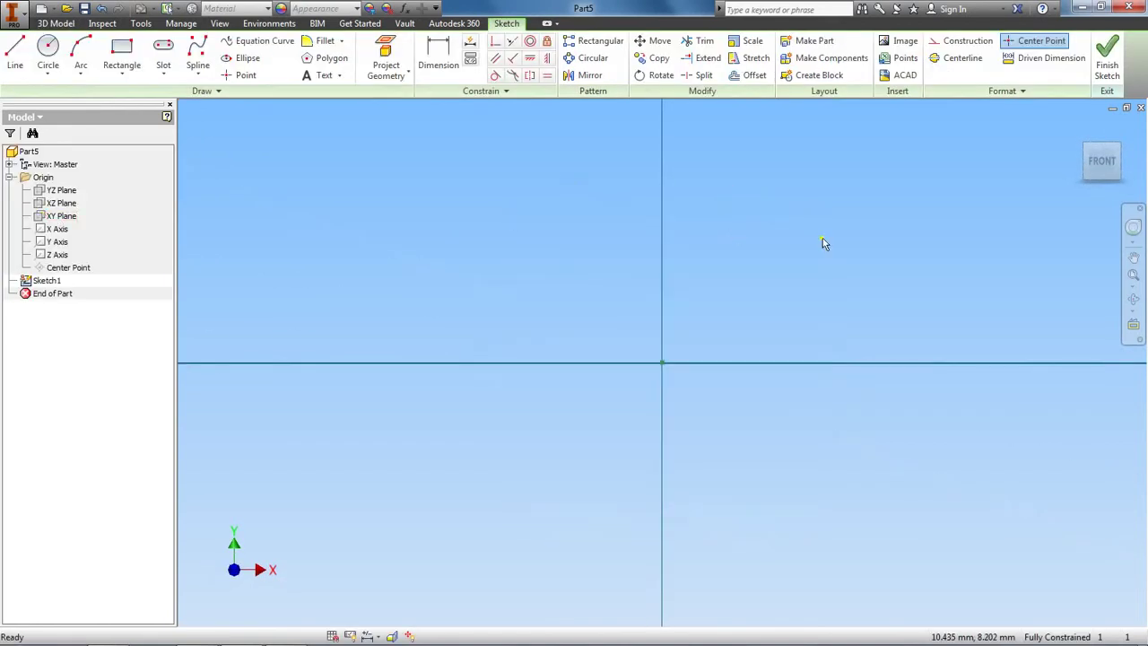
- Switch to Adobe Reader to review the 3 Hole Blk.pdf drawing
key(alt+Tab)
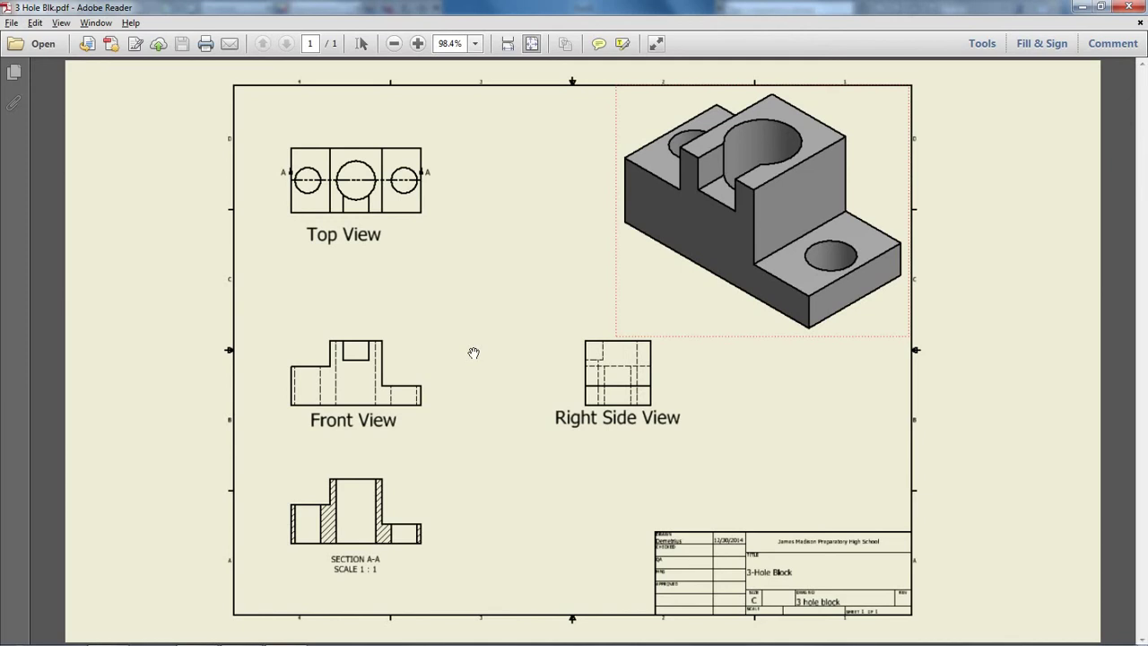
- Draw a center-point rectangle with its centre at the sketch origin
key(alt+Tab)
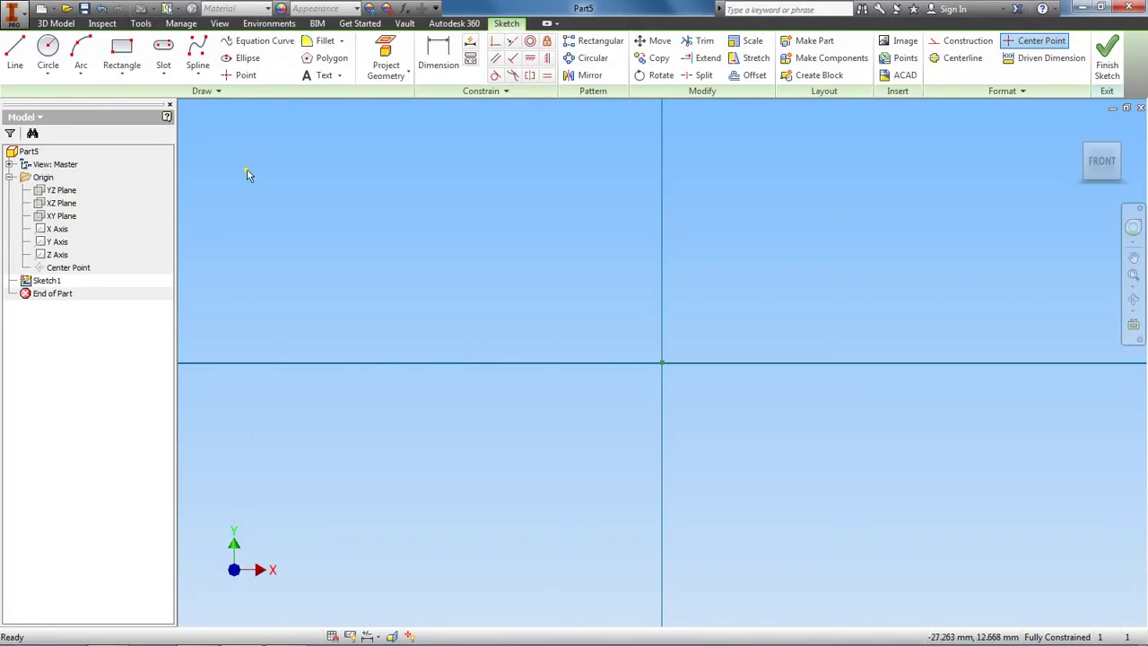
click(122, 56)
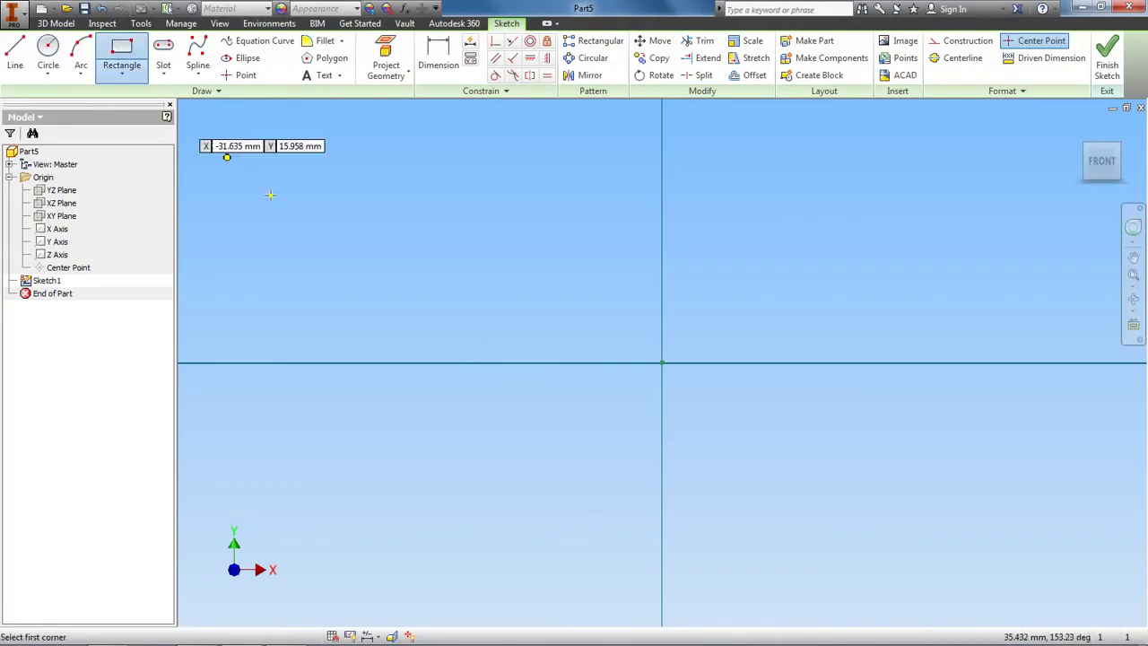
click(454, 250)
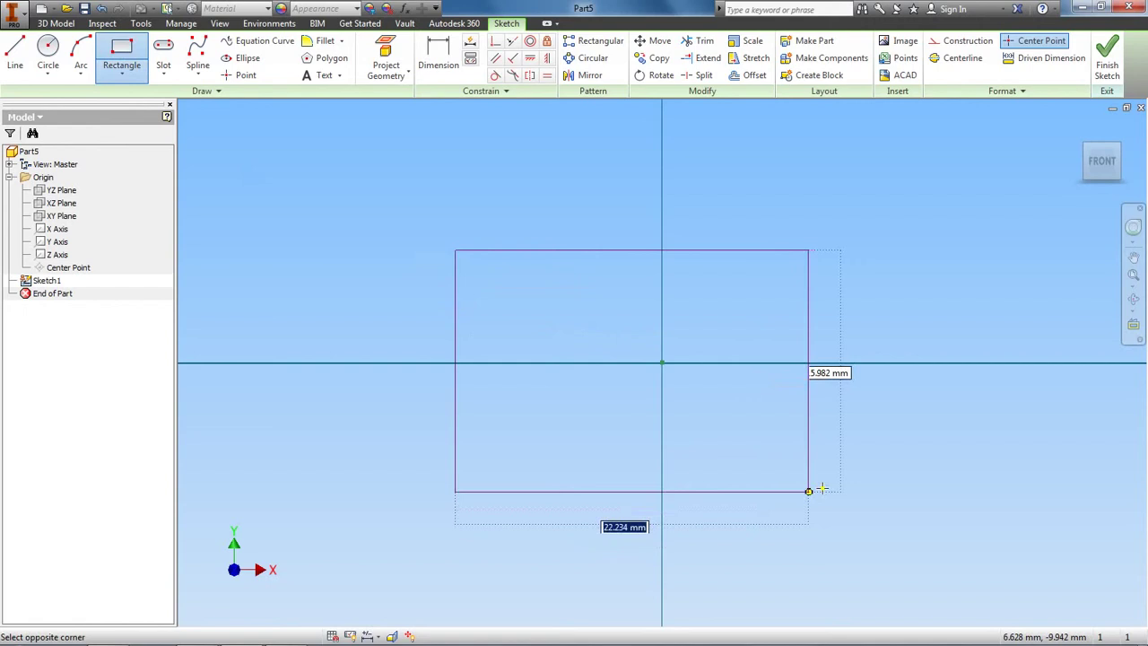
click(869, 482)
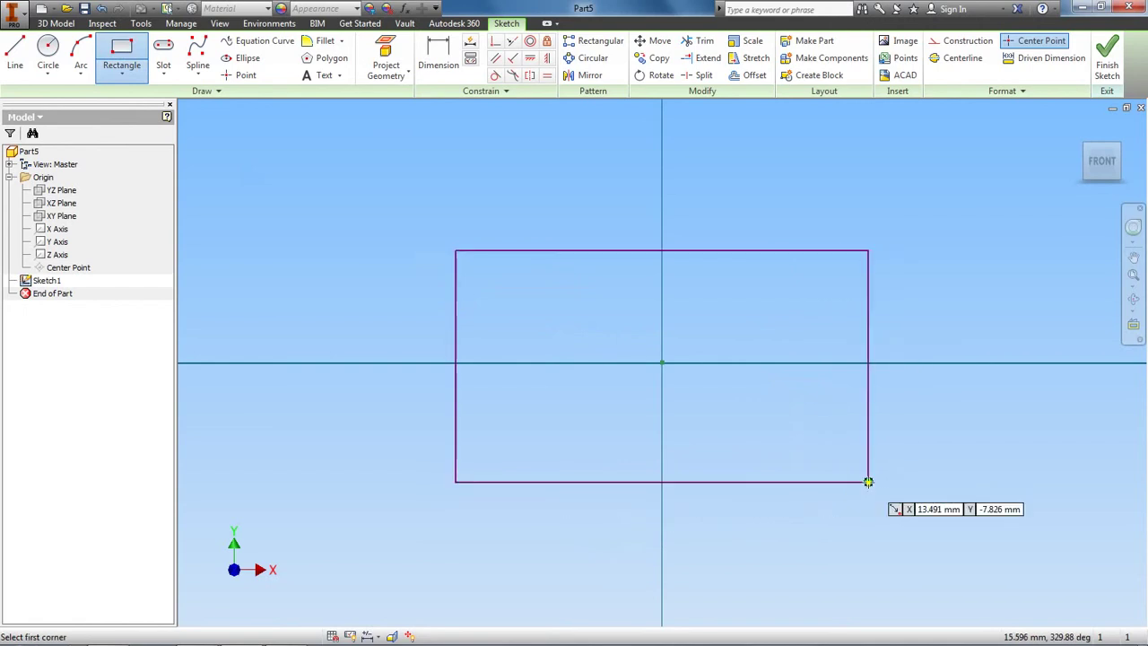
right_click(975, 444)
click(1027, 451)
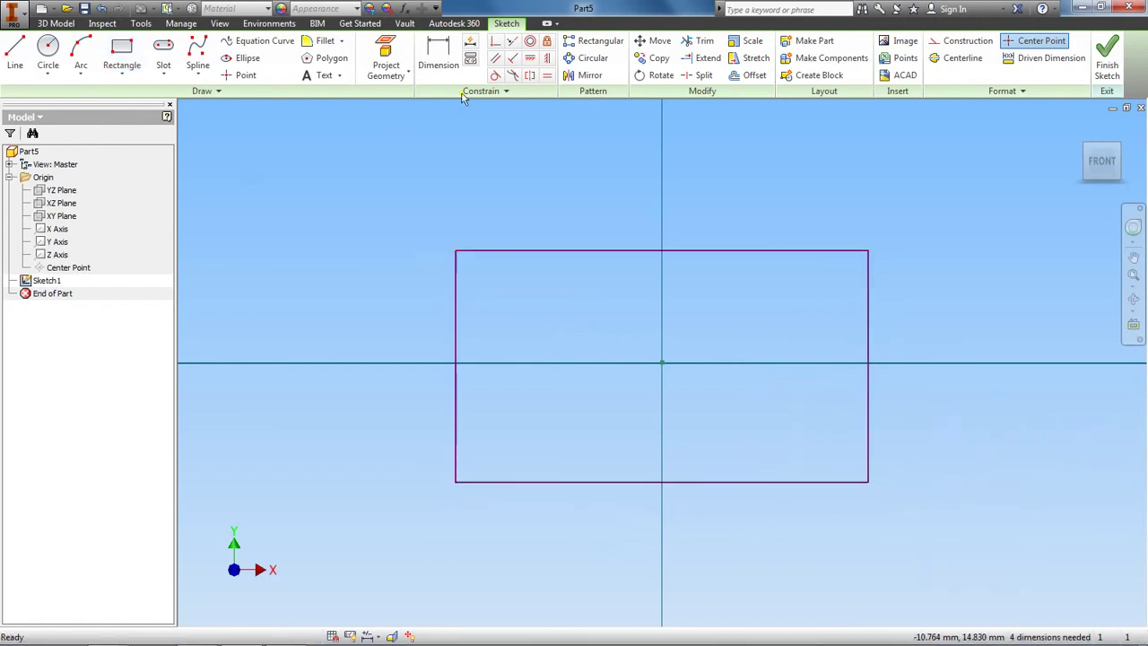
- Dimension the rectangle's top edge to 100 and its left edge to 50
click(437, 56)
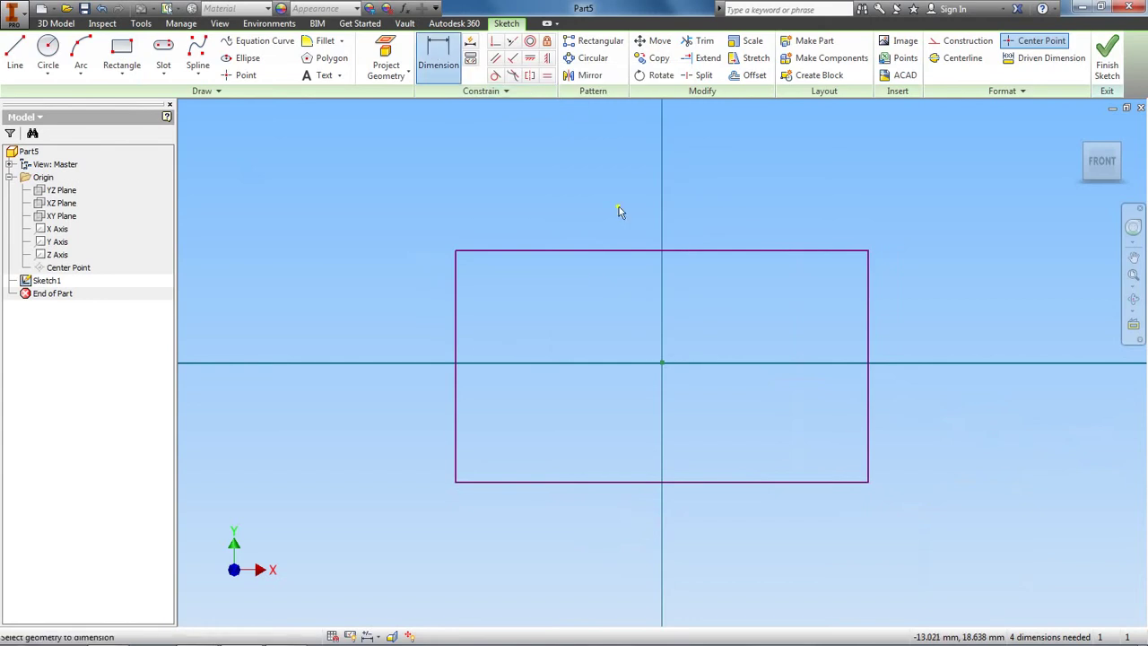
click(568, 255)
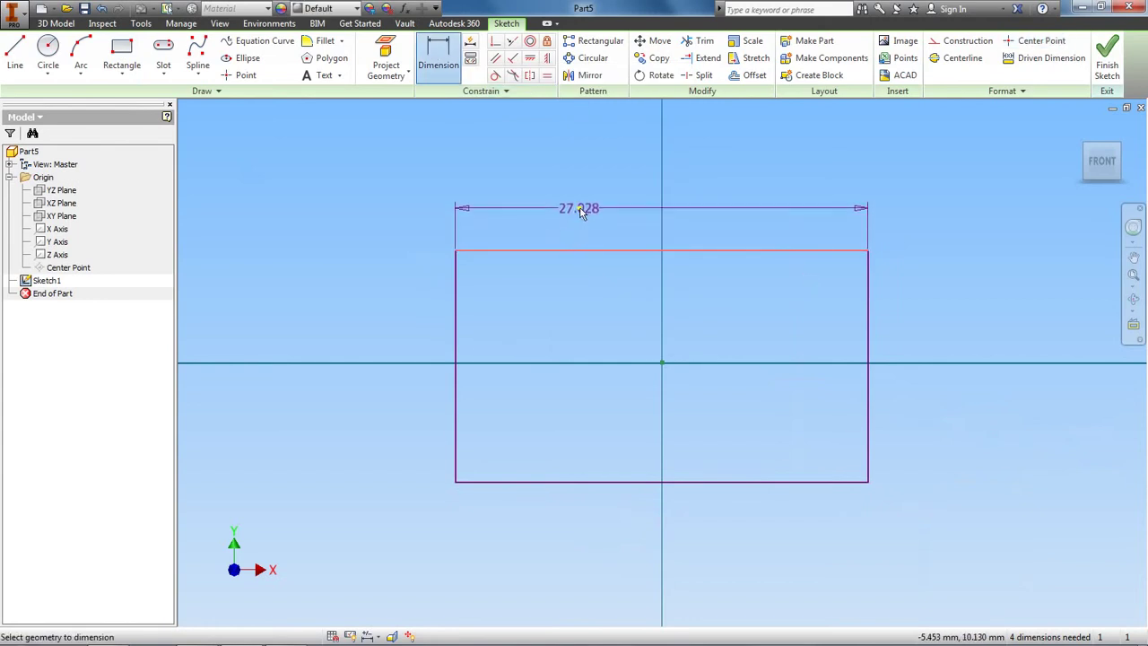
click(578, 210)
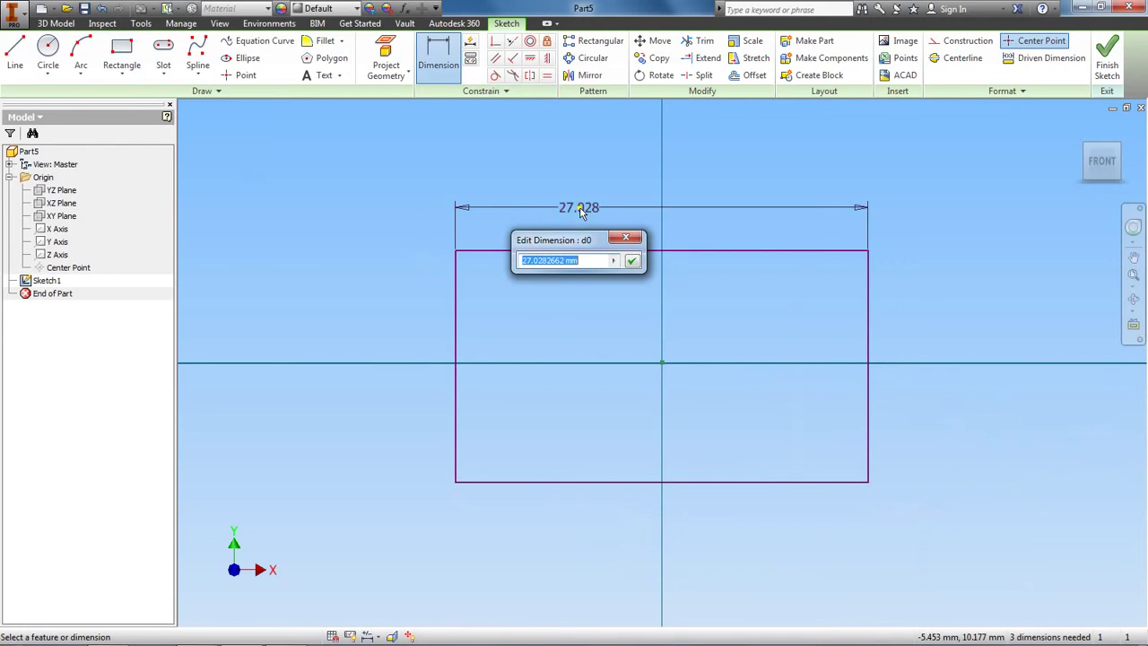
text(100)
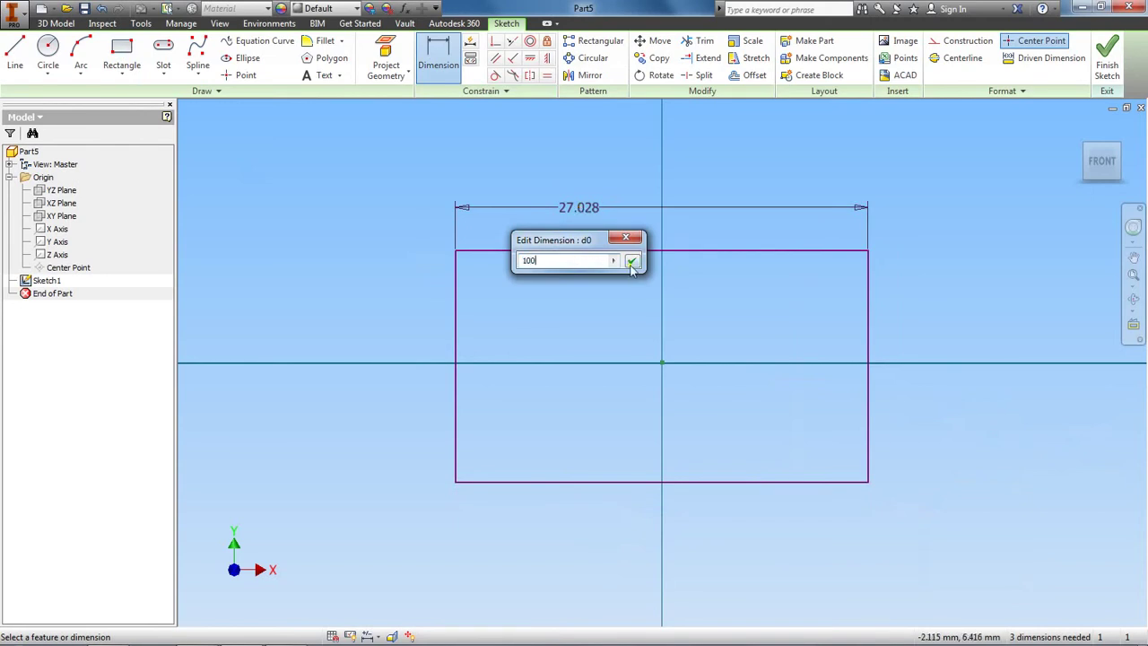
click(631, 260)
click(1133, 275)
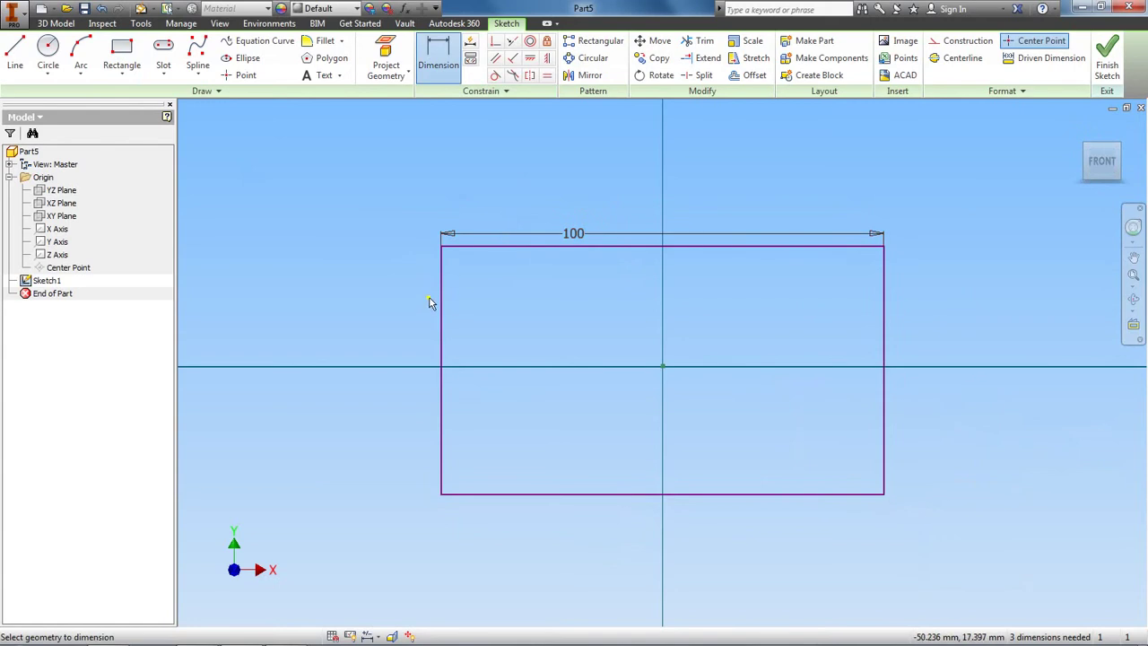
click(441, 313)
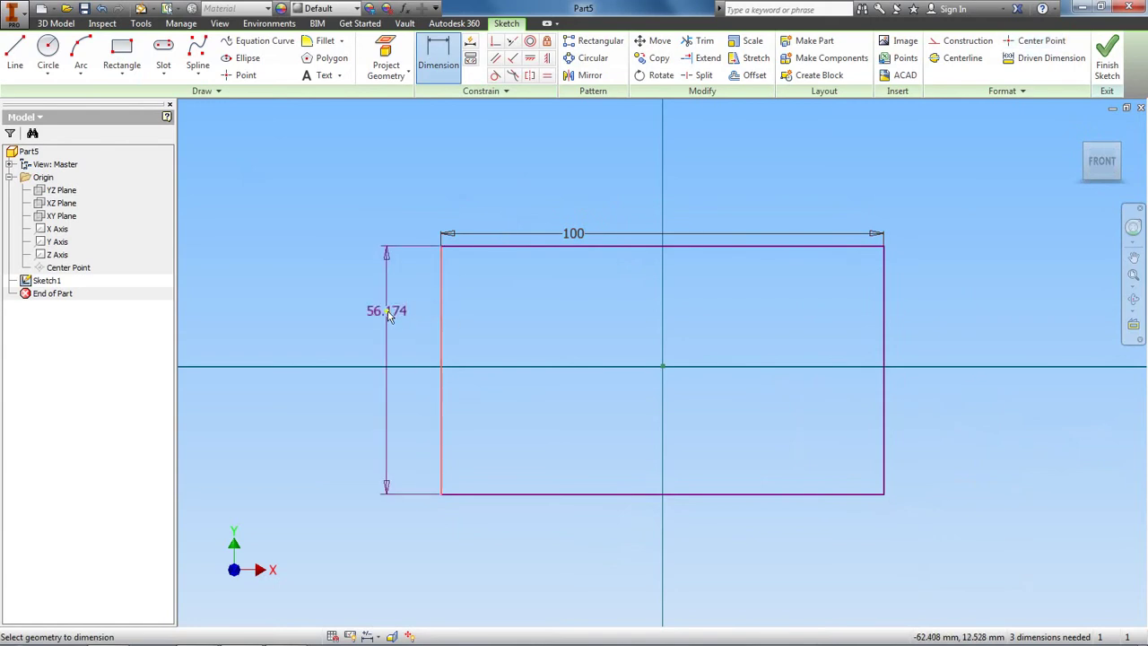
click(388, 312)
text(50)
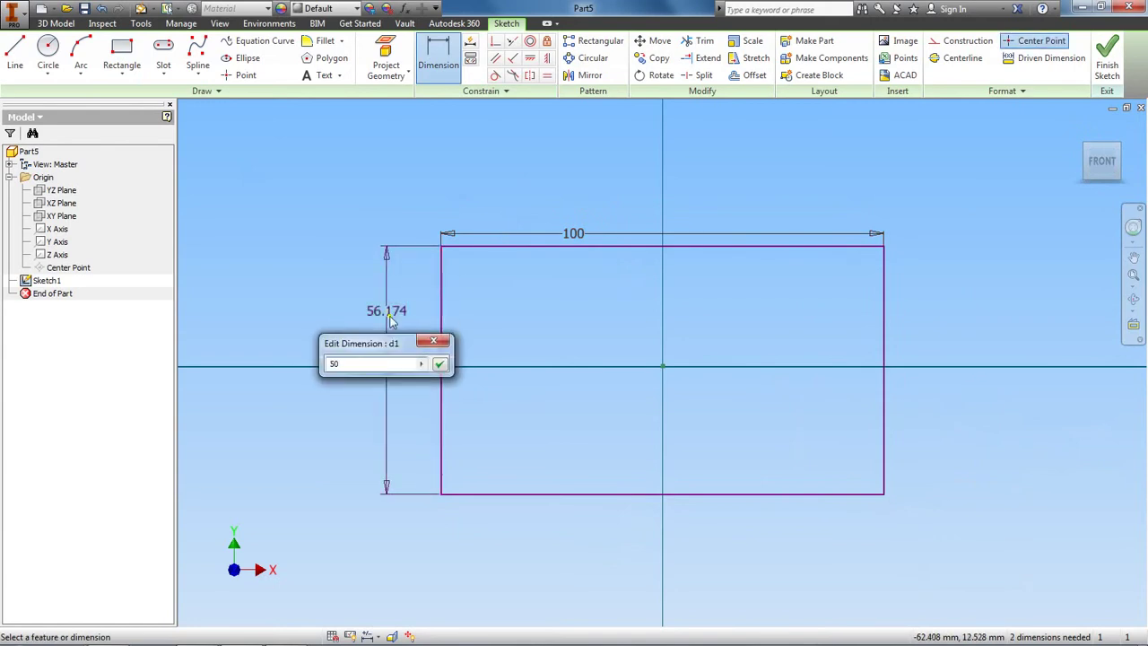
click(440, 364)
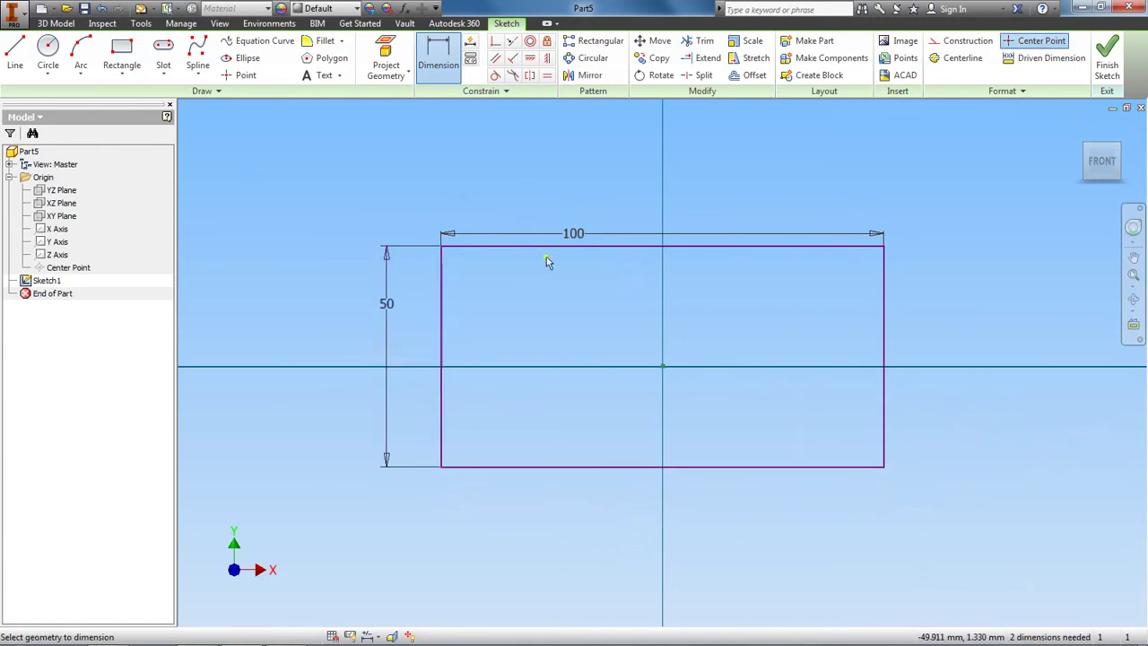
right_click(564, 171)
- Move the 100 width dimension higher above the rectangle
click(595, 184)
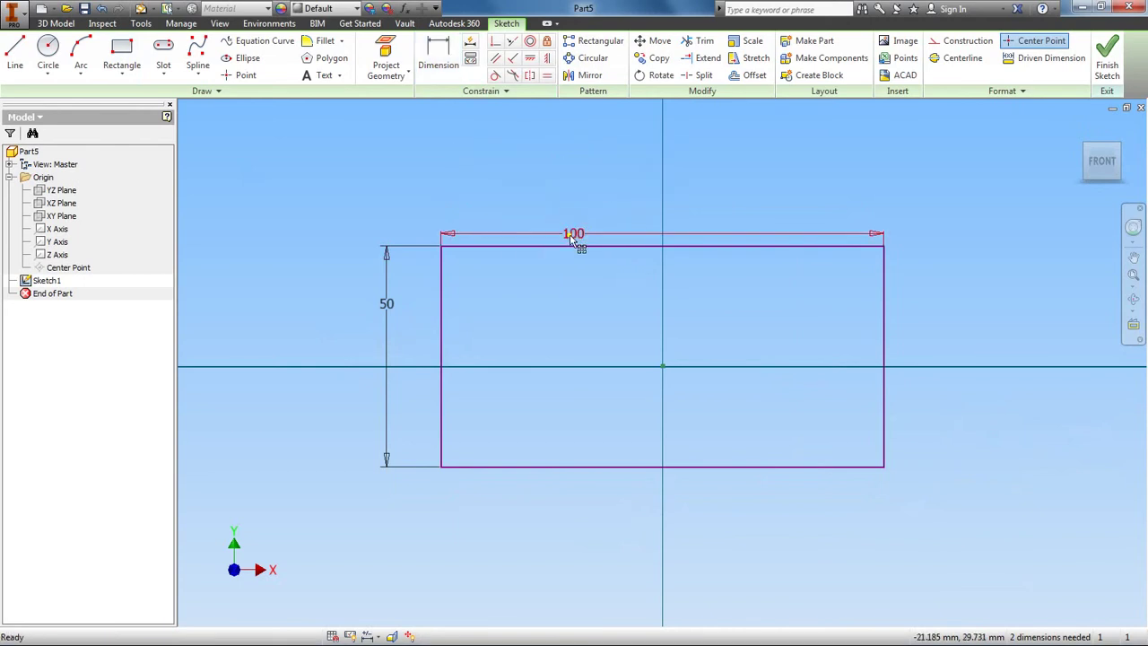
drag(574, 234, 573, 213)
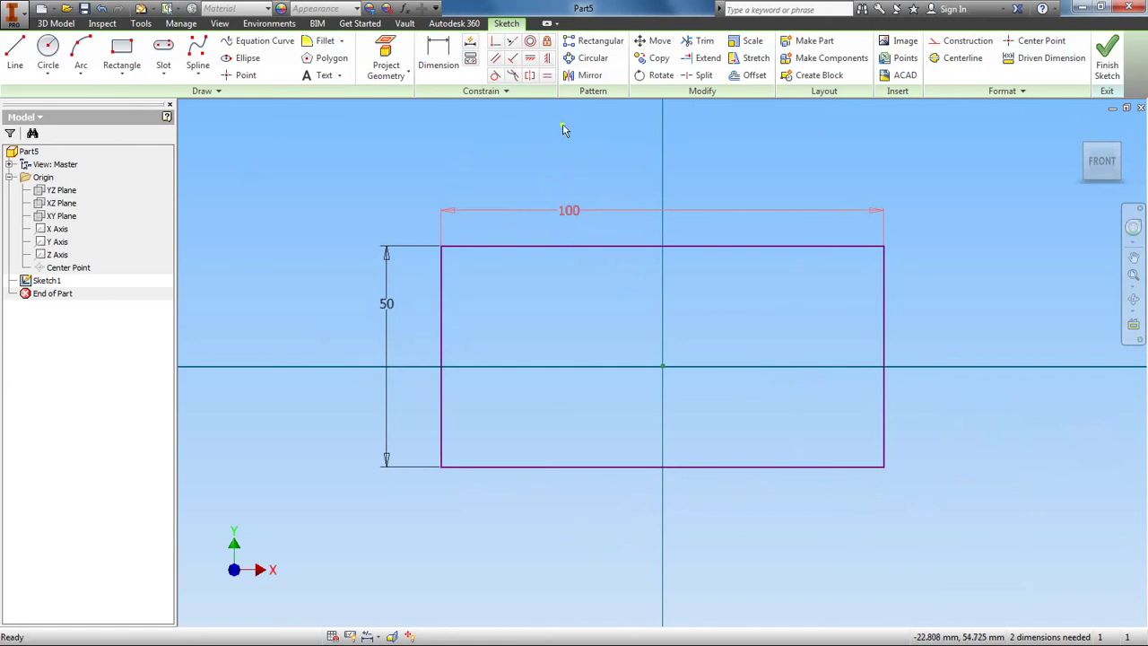
click(547, 57)
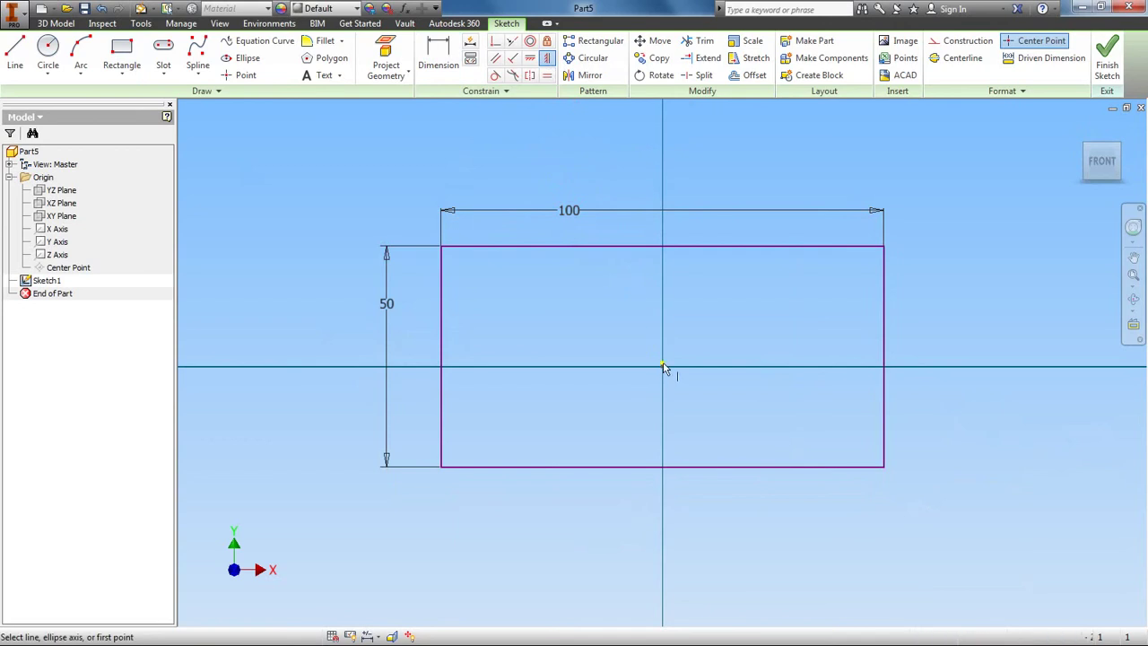
click(662, 247)
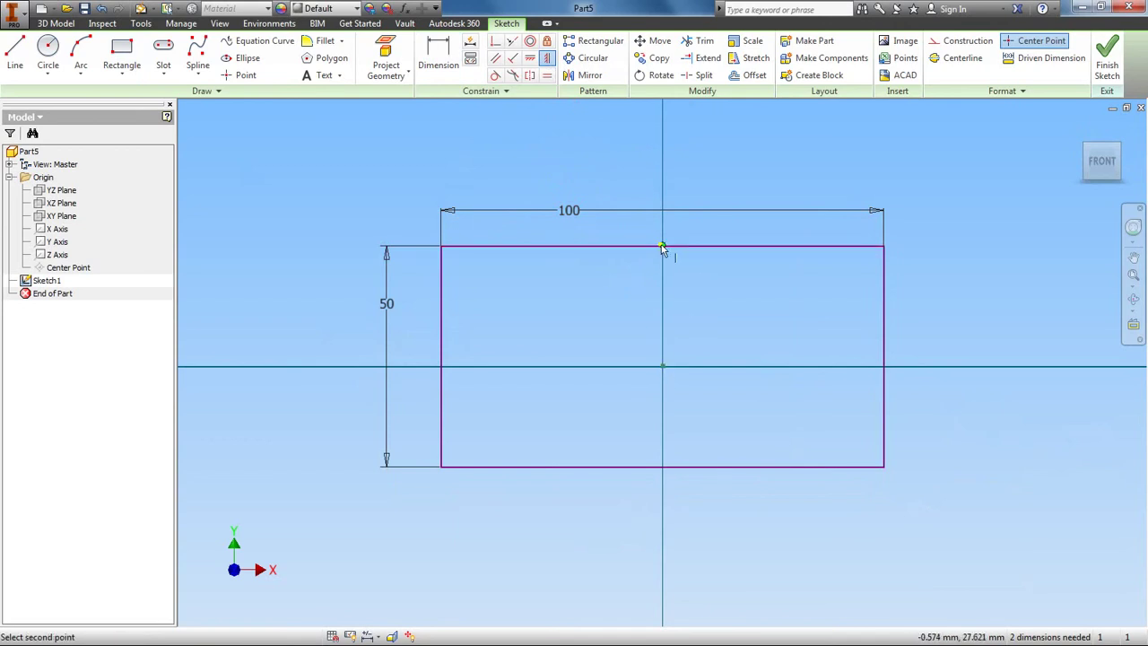
right_click(570, 136)
click(628, 134)
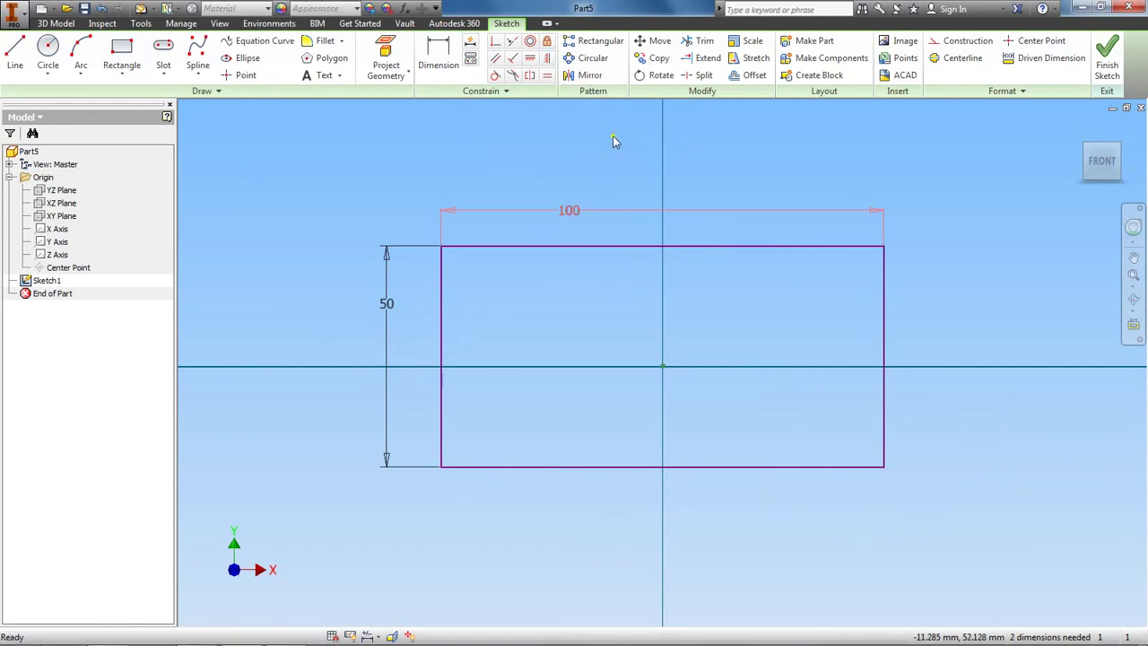
- Constrain the right edge midpoint horizontally level with the sketch centre point
click(528, 59)
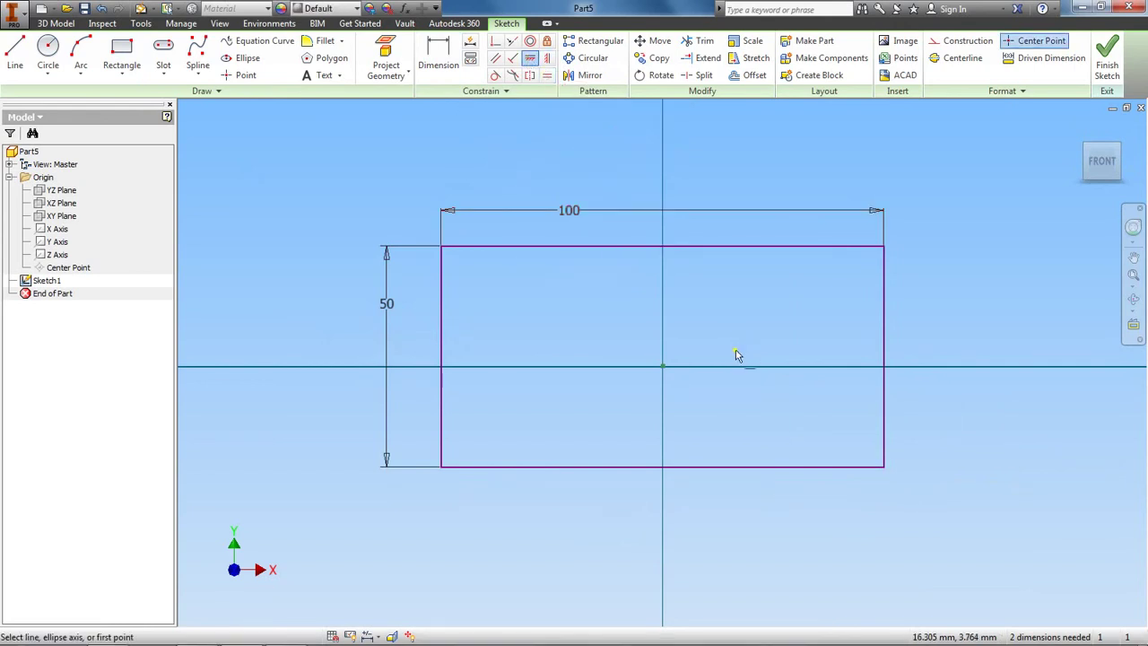
click(664, 368)
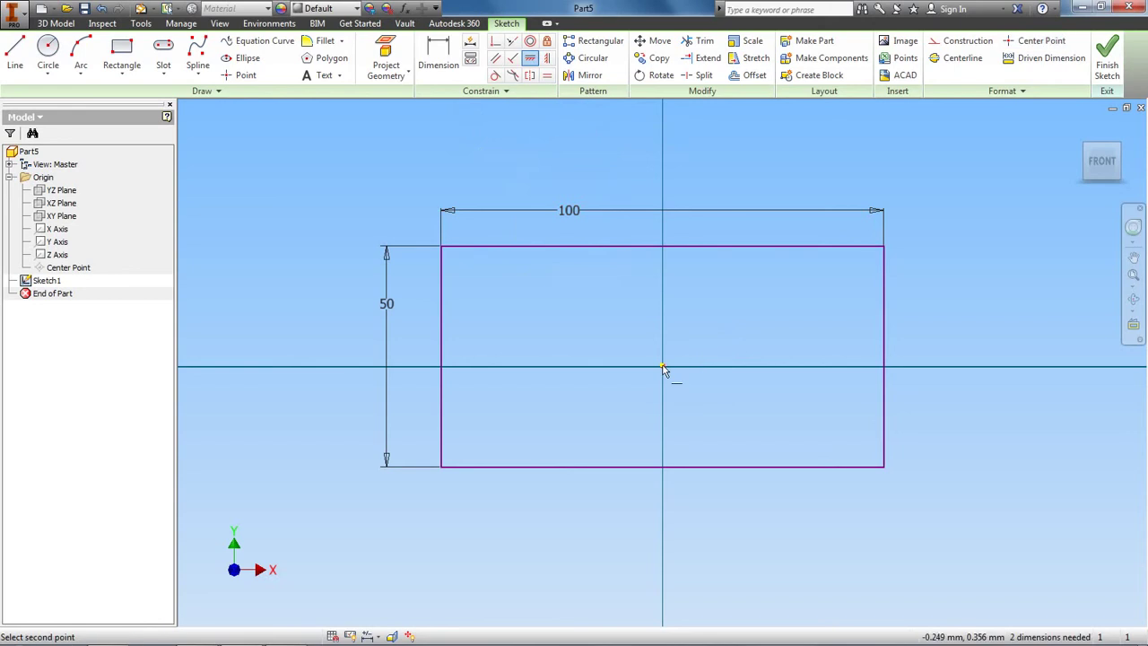
click(884, 360)
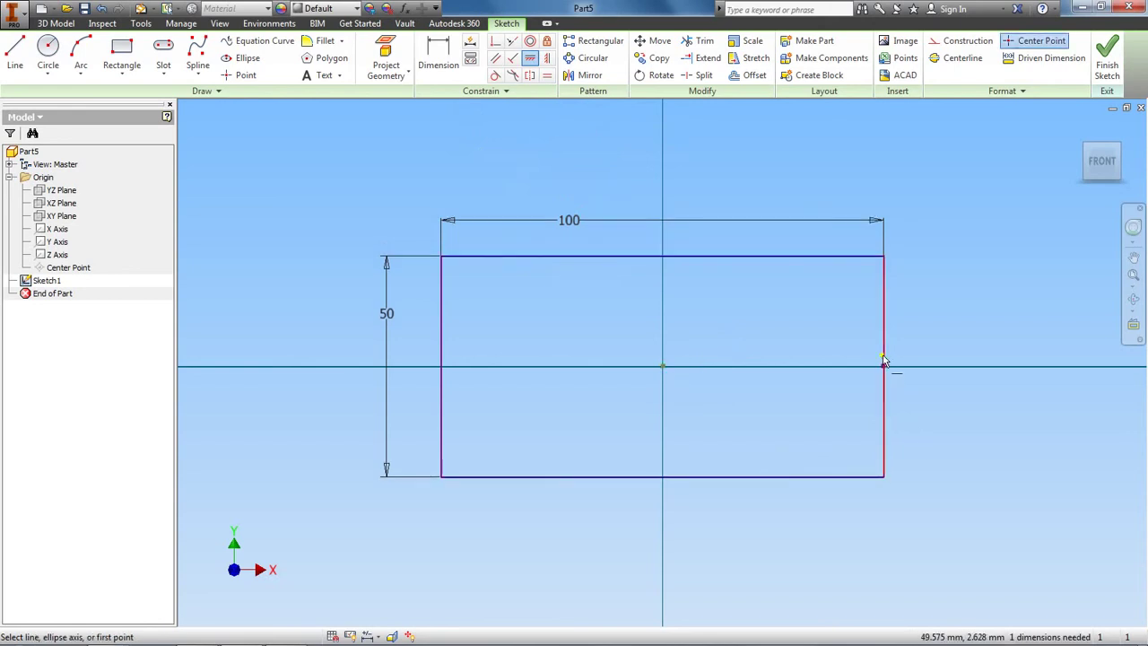
right_click(950, 292)
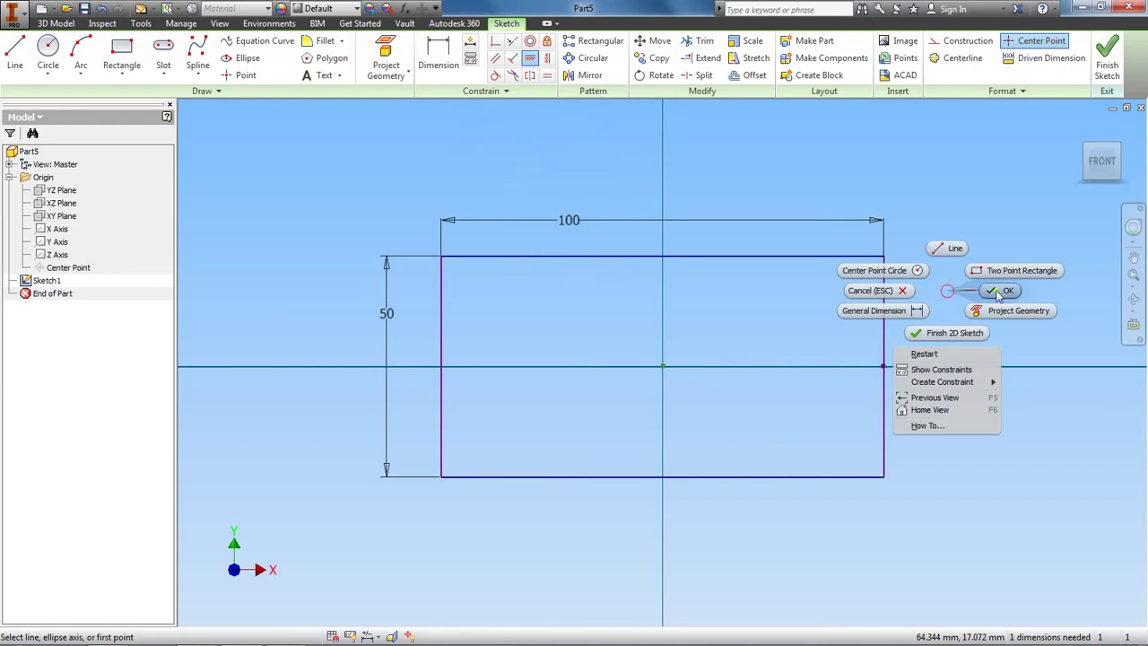
click(1003, 291)
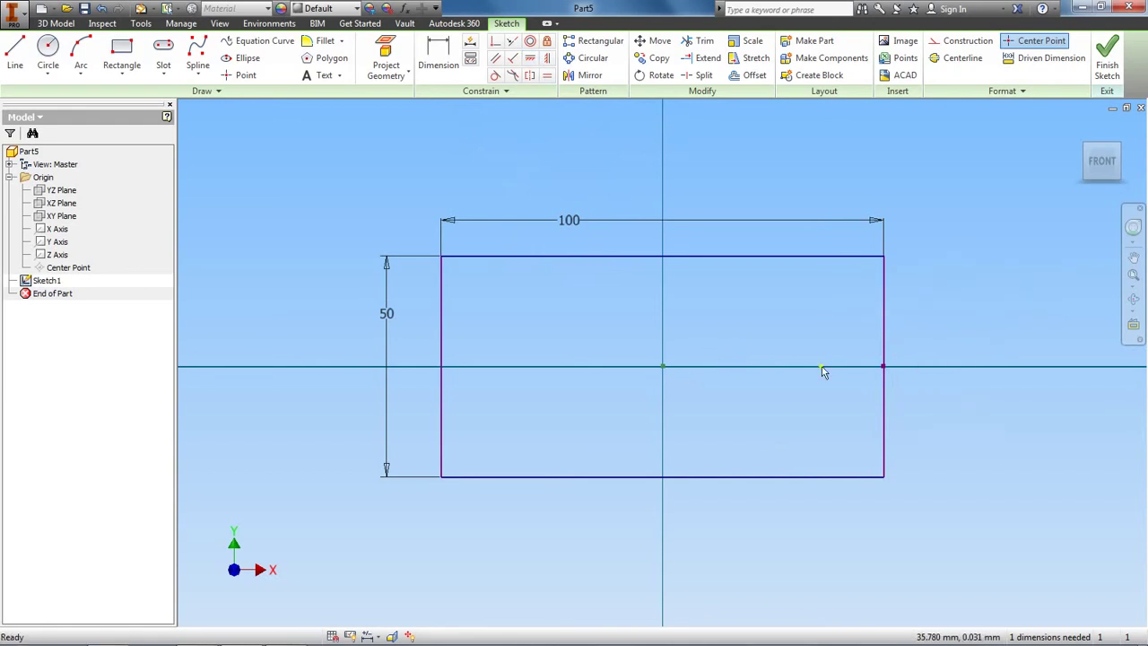
- Finish Sketch1 and extrude the 100×50 rectangle 50 mm into Extrusion1
click(1109, 58)
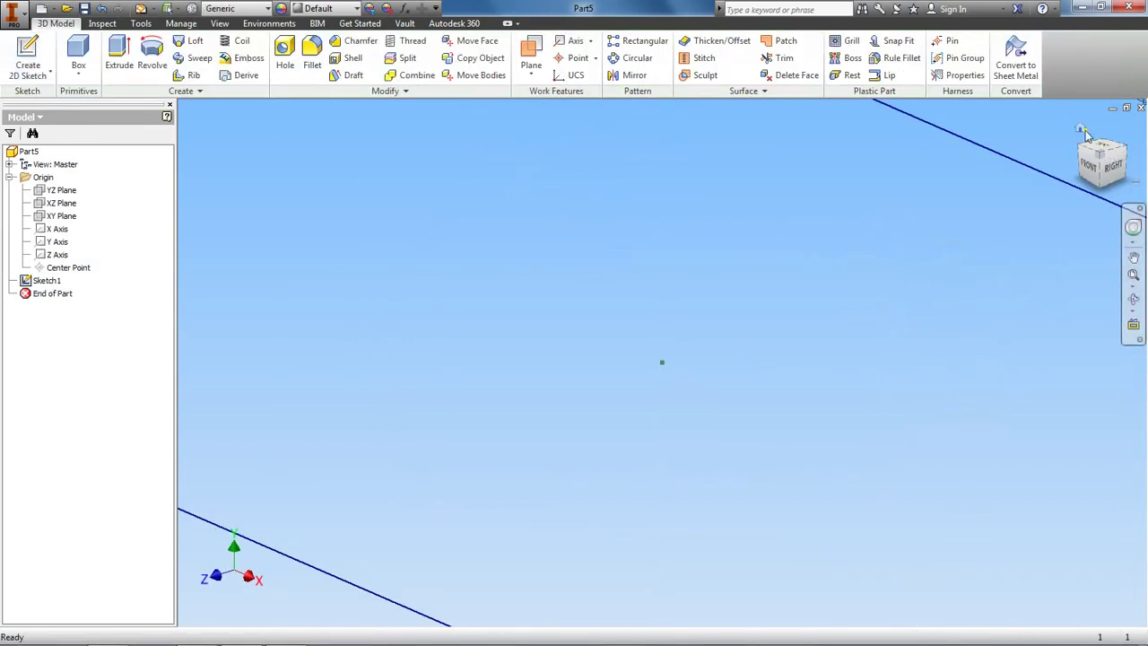
click(1082, 131)
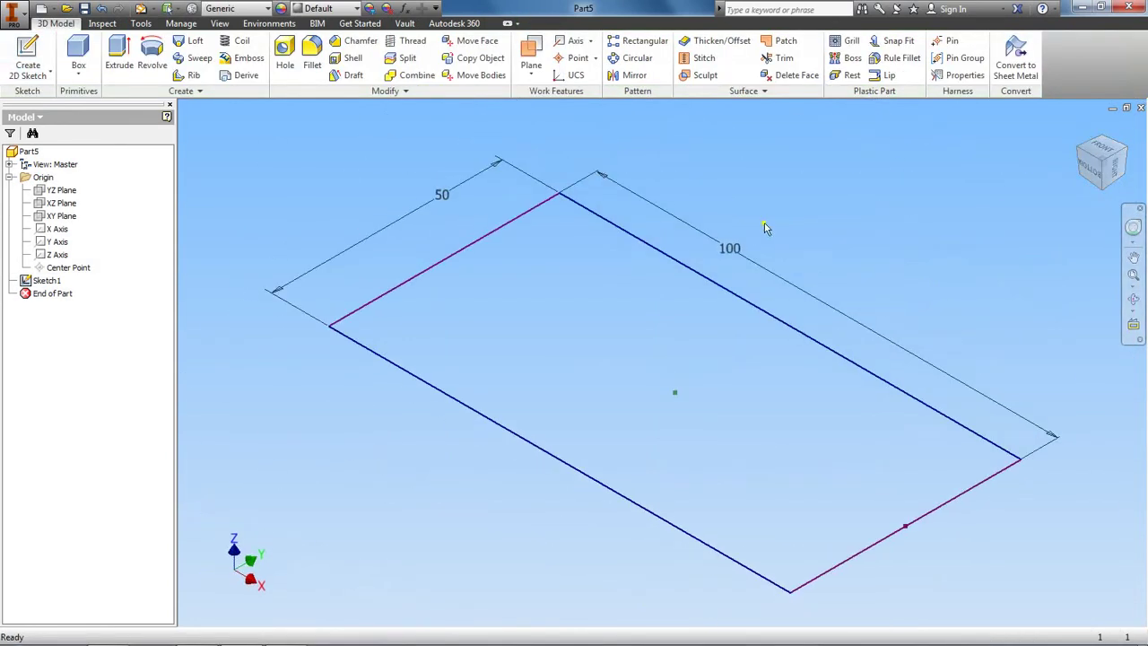
click(115, 50)
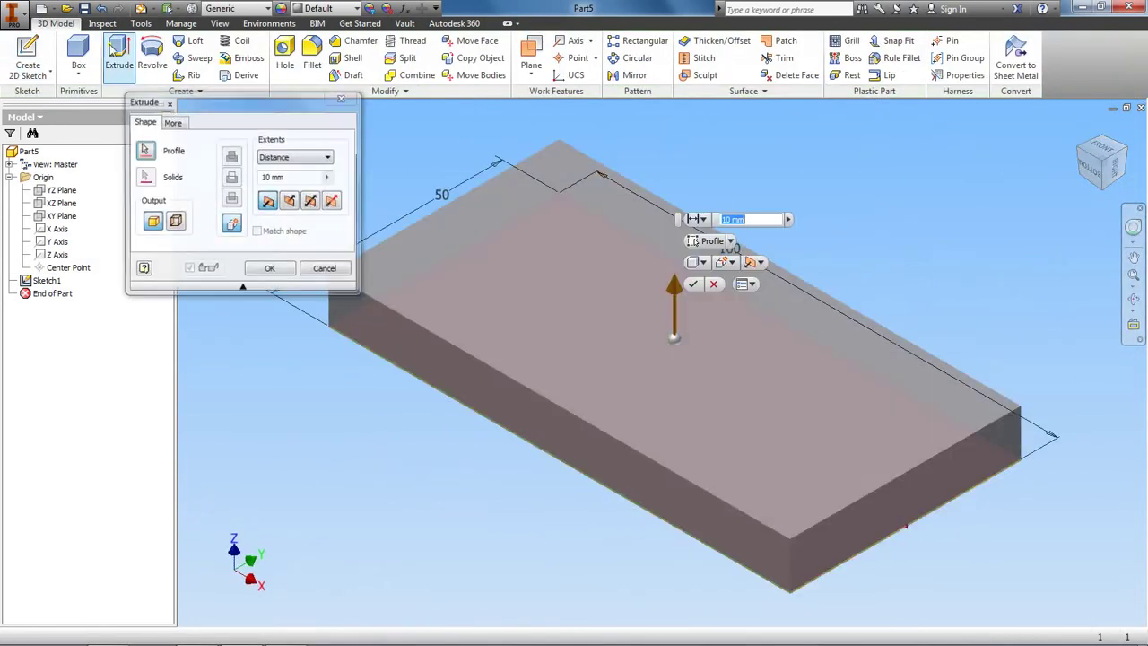
click(277, 177)
double_click(277, 178)
text(50)
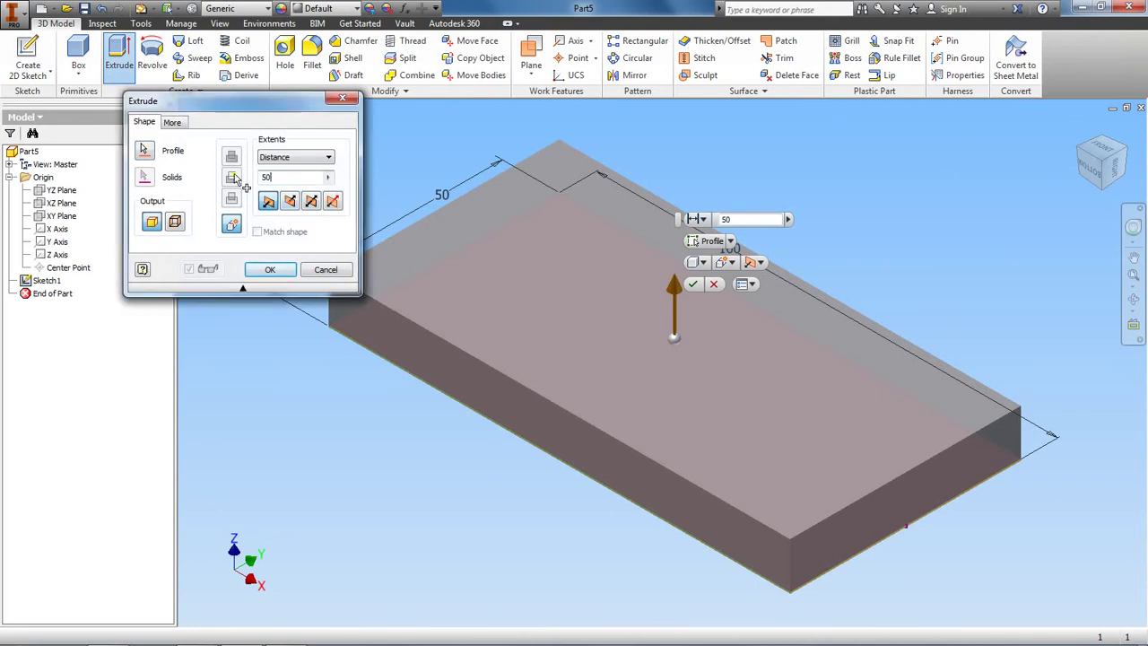
click(274, 272)
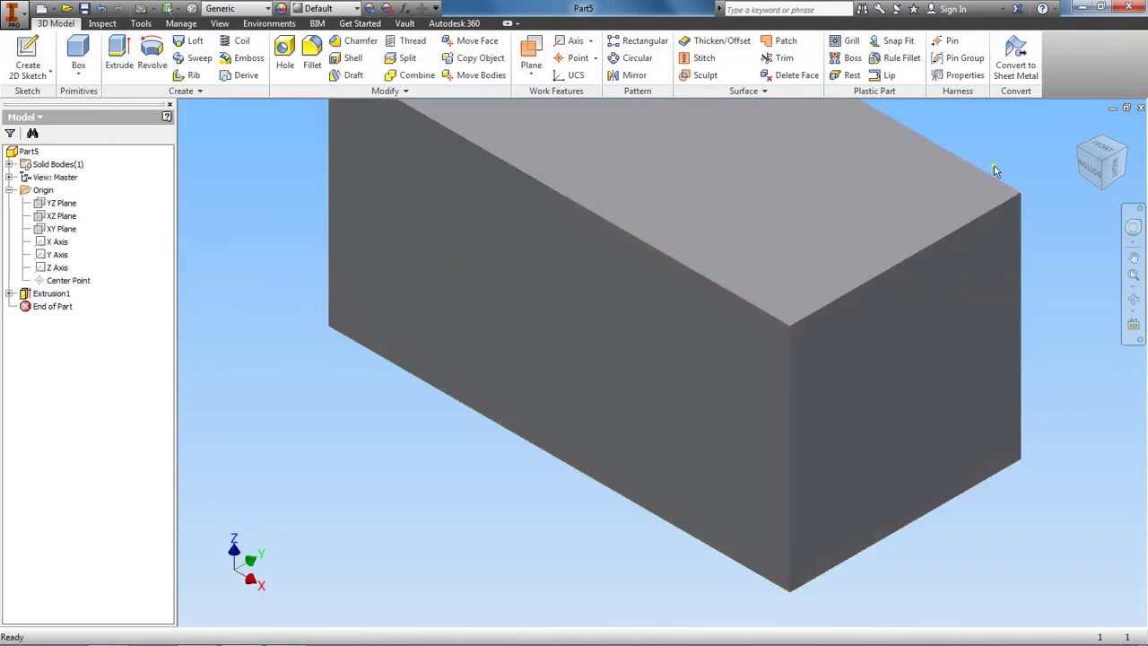
click(1083, 131)
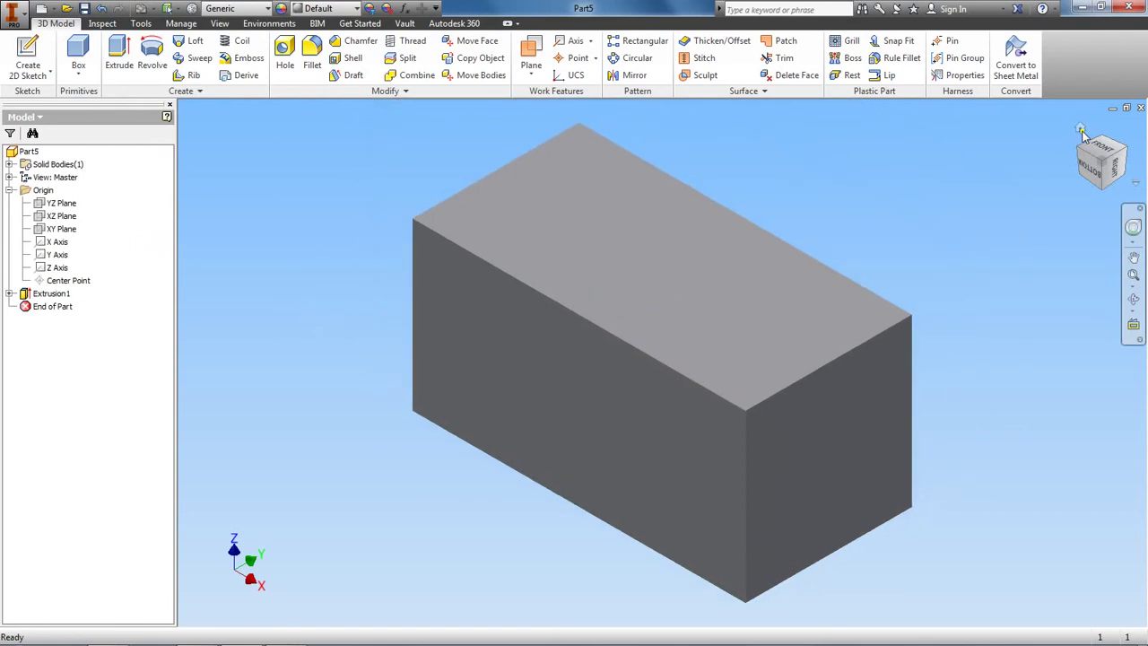
- Switch to Adobe Reader showing the 3 Hole Blk.pdf reference drawing
key(alt+Tab)
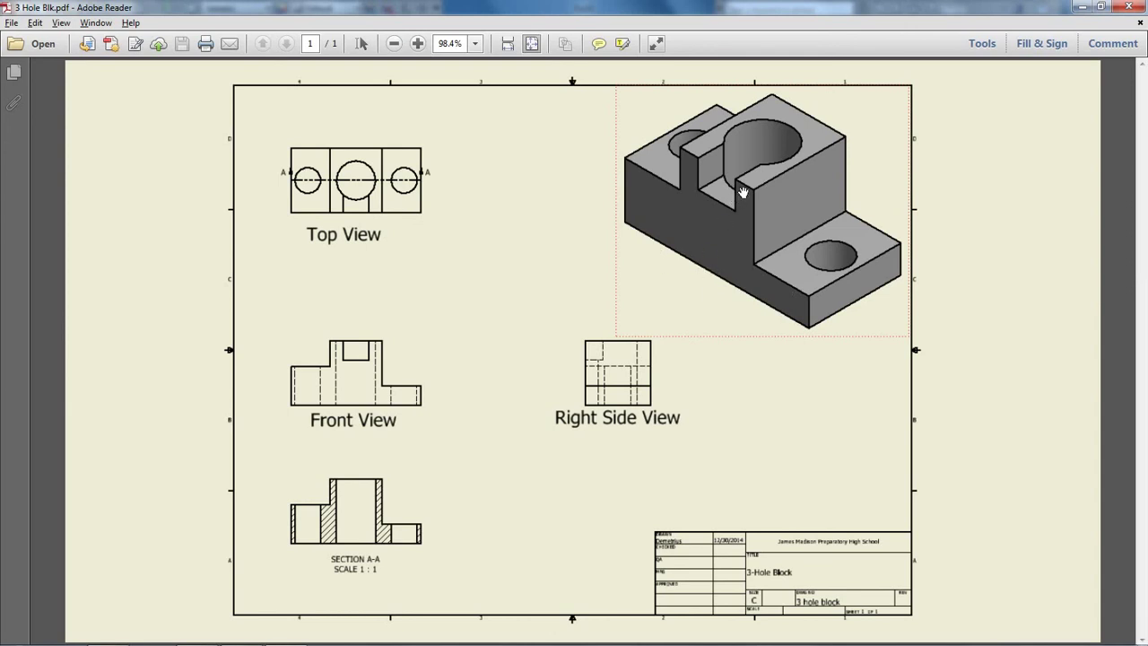
- Save the part as '3 hole block', overwriting the existing file
key(alt+Tab)
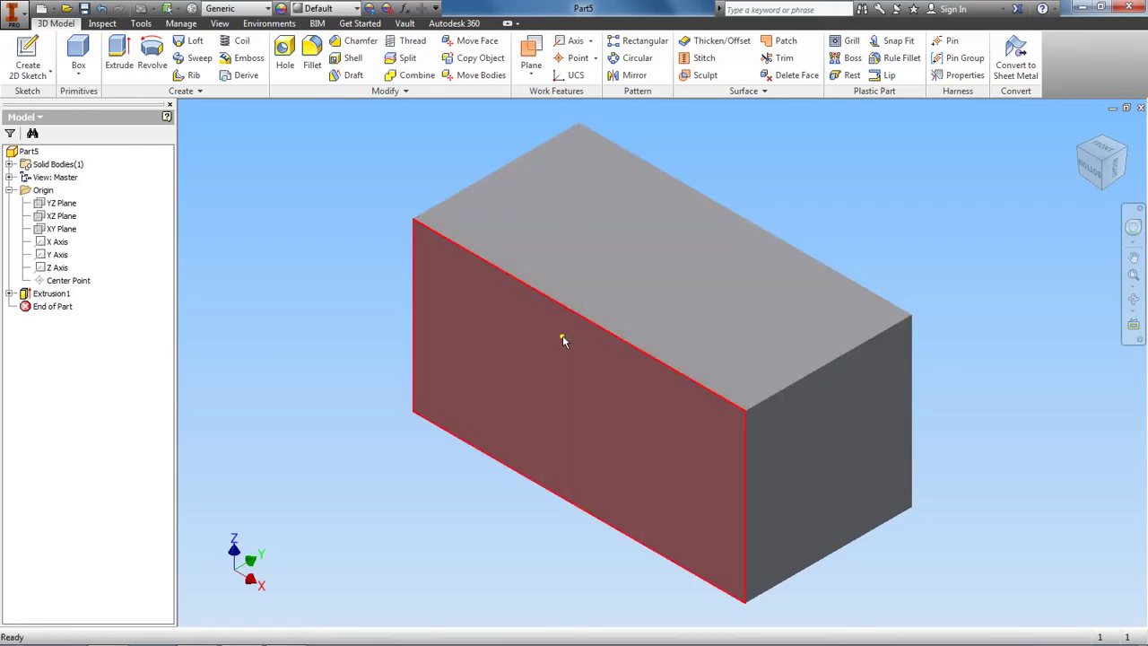
key(alt+Tab)
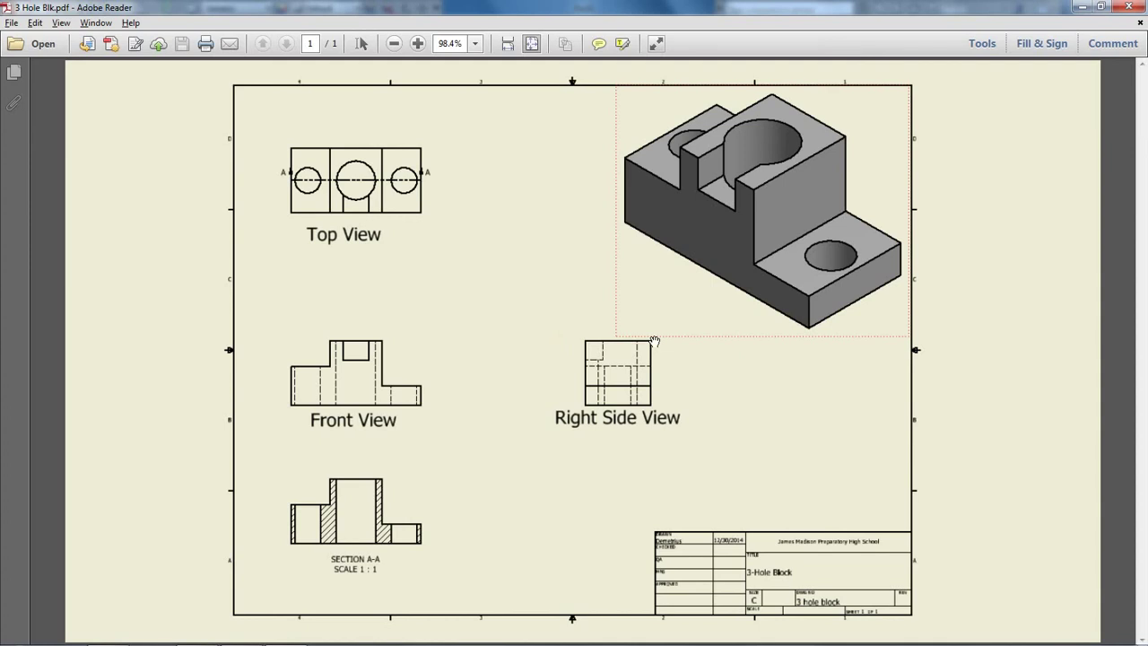
key(alt+Tab)
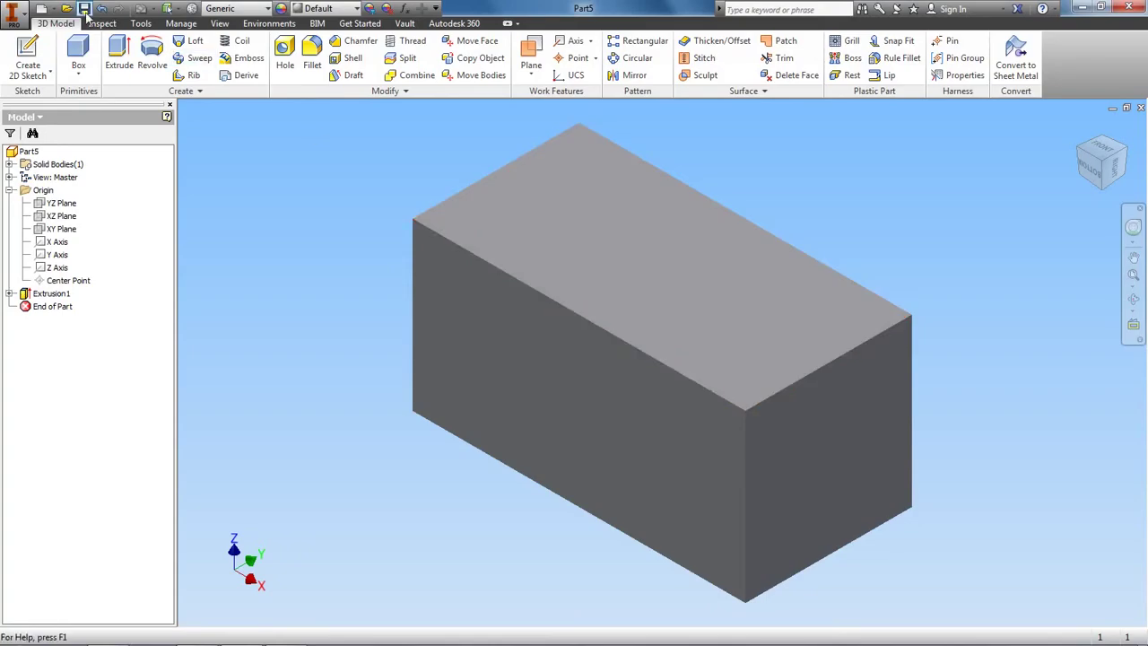
click(84, 9)
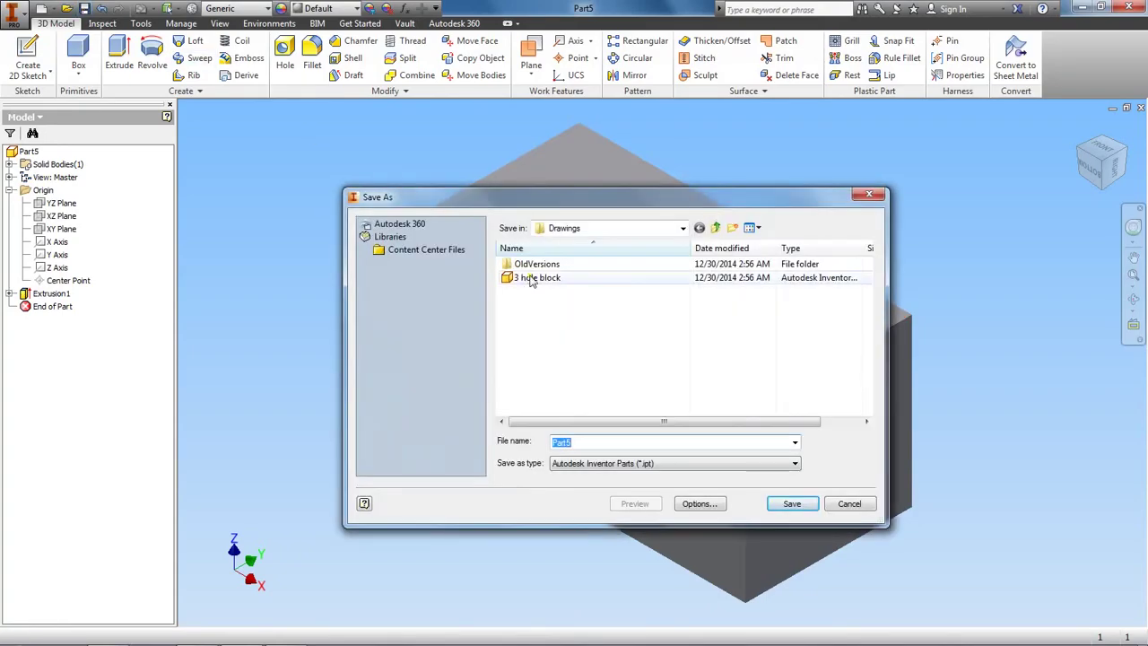
click(537, 278)
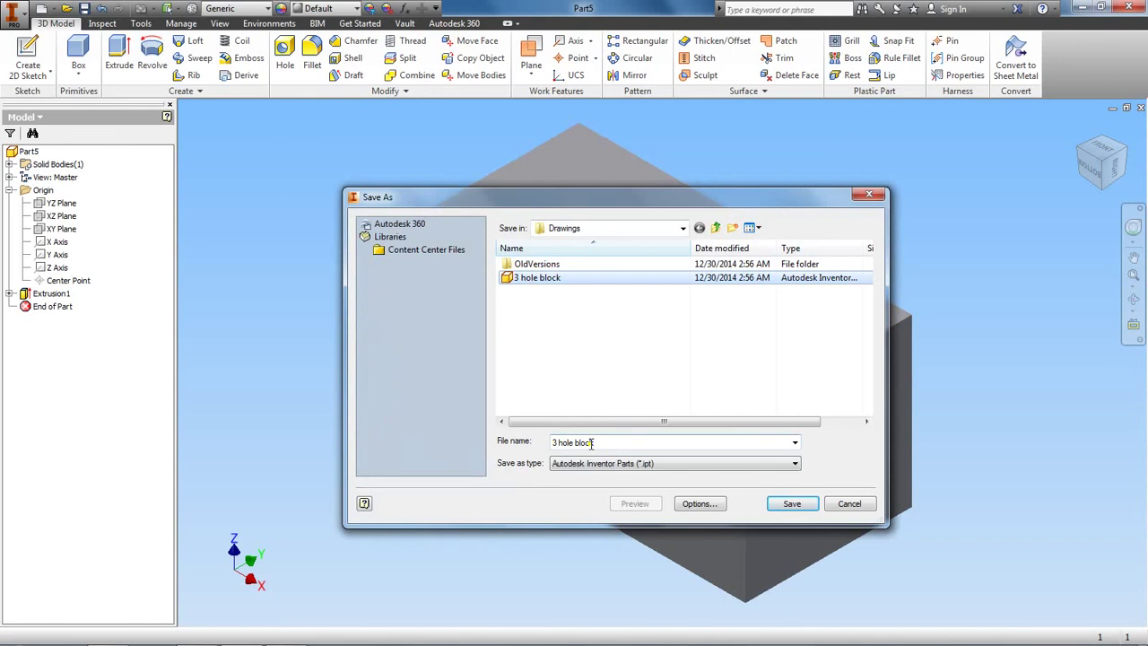
click(780, 506)
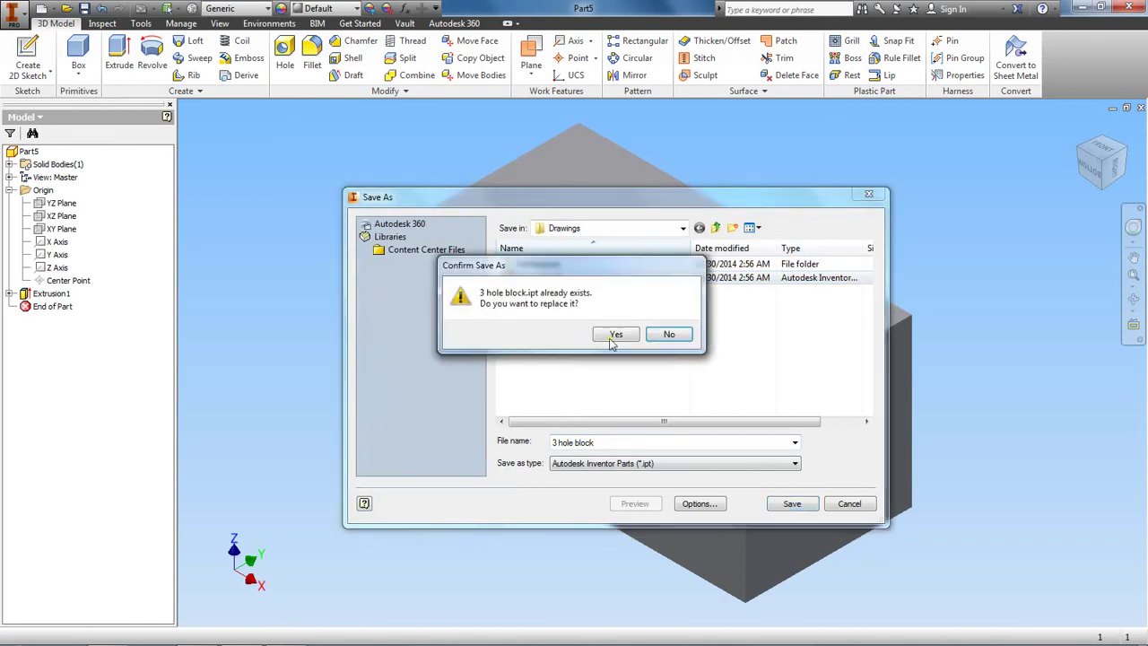
click(613, 335)
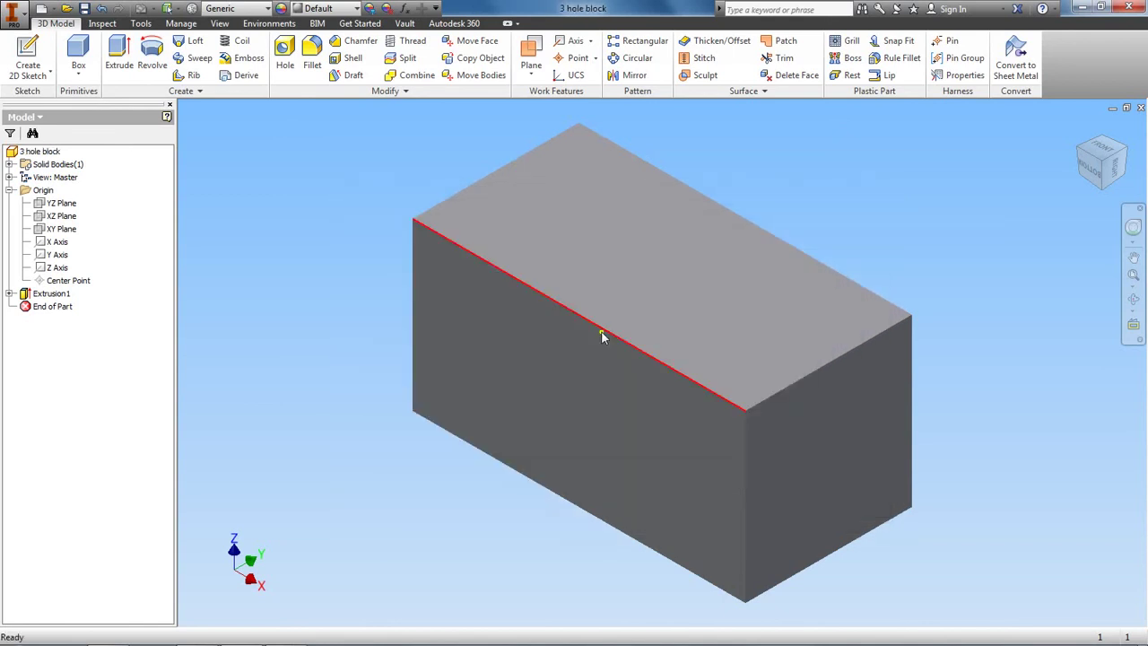